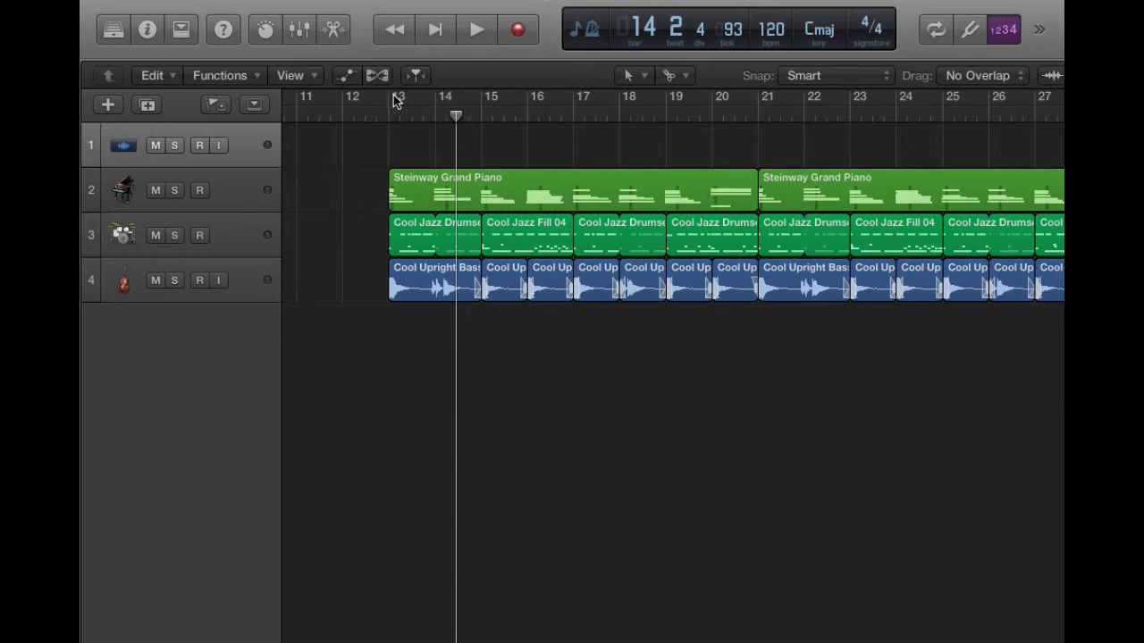
Create a bar 13–21 cycle range, play it through once, stop, and move the playhead to bar 23
{"action": "left_click_drag", "start_coordinate": [385, 101], "coordinate": [751, 102]}
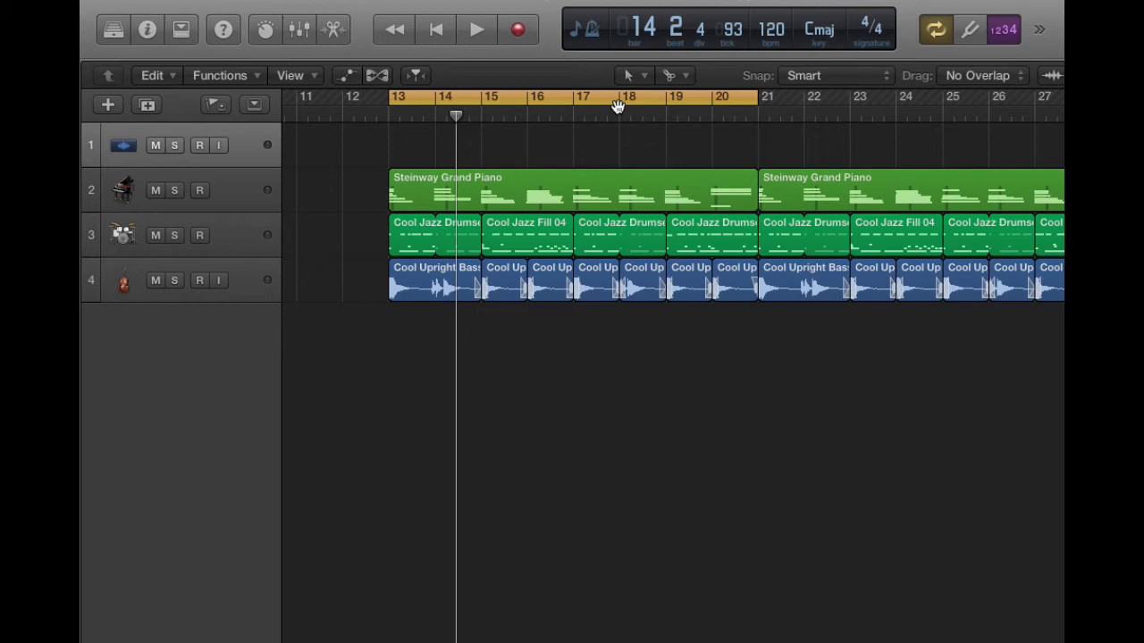
{"action": "key", "text": "space"}
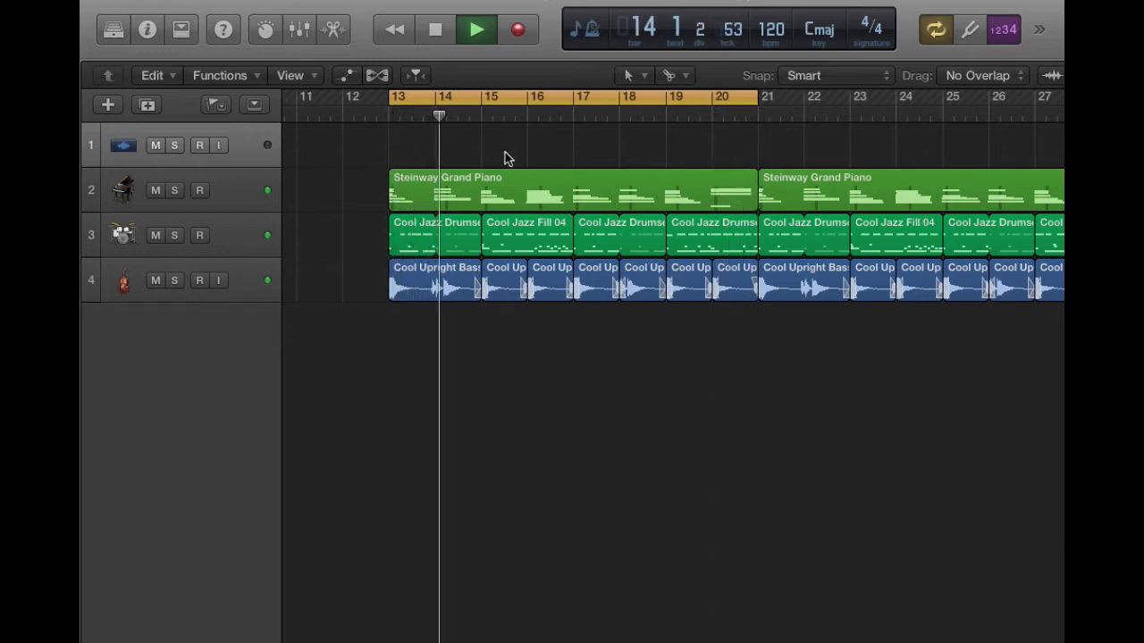
{"action": "key", "text": "space"}
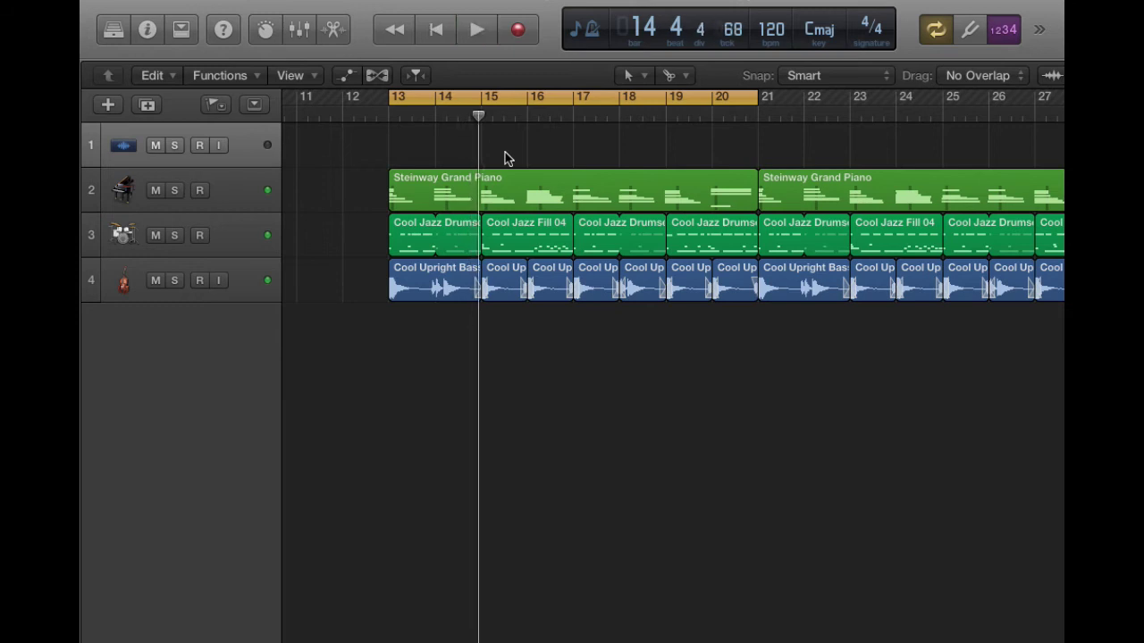
{"action": "key", "text": "shift+period"}
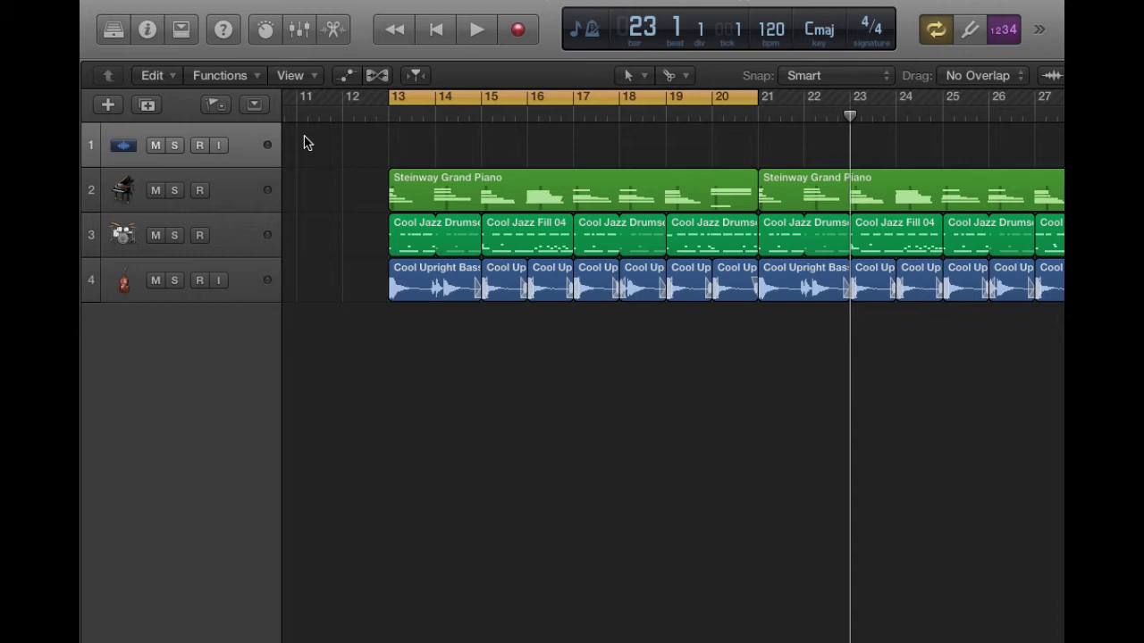
Record-enable Audio 1 and record three cycle passes as Takes 1–3
{"action": "left_click", "coordinate": [198, 146]}
{"action": "left_click", "coordinate": [525, 33]}
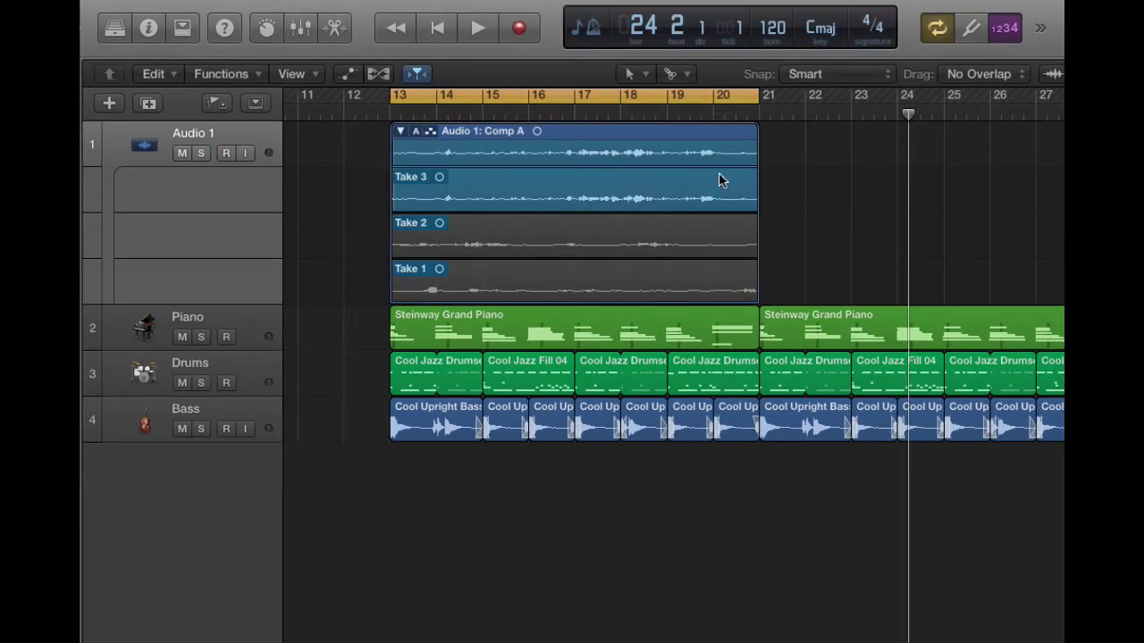
Expand the take folder and use the Option-C palette to color Take 1 red, Take 2 green and Take 3 purple
{"action": "left_click", "coordinate": [401, 131]}
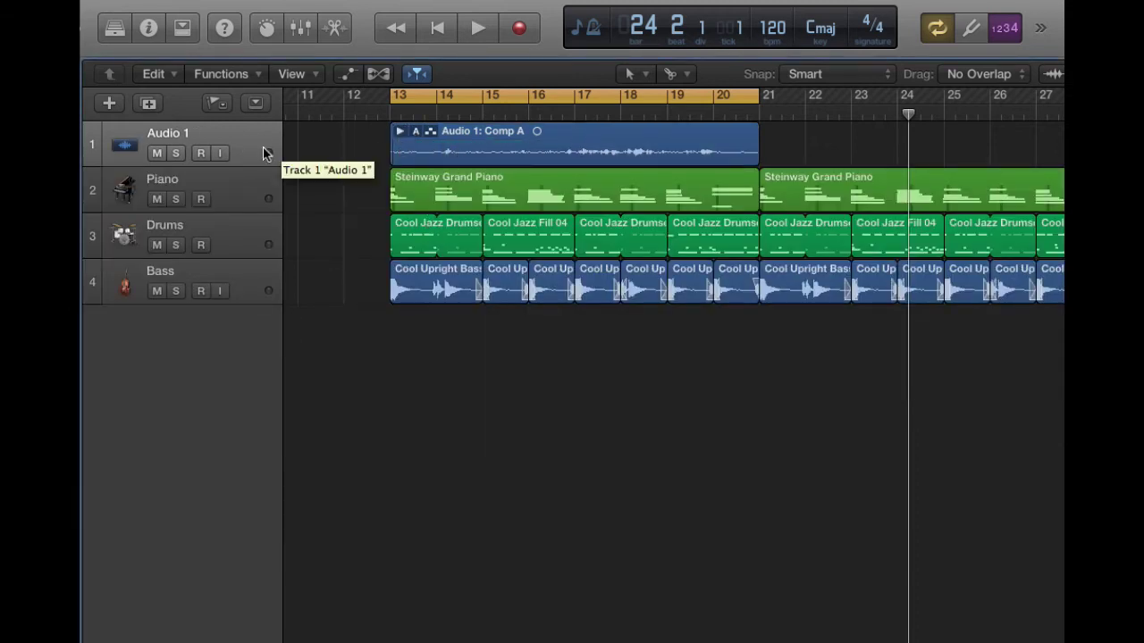
{"action": "left_click", "coordinate": [401, 131]}
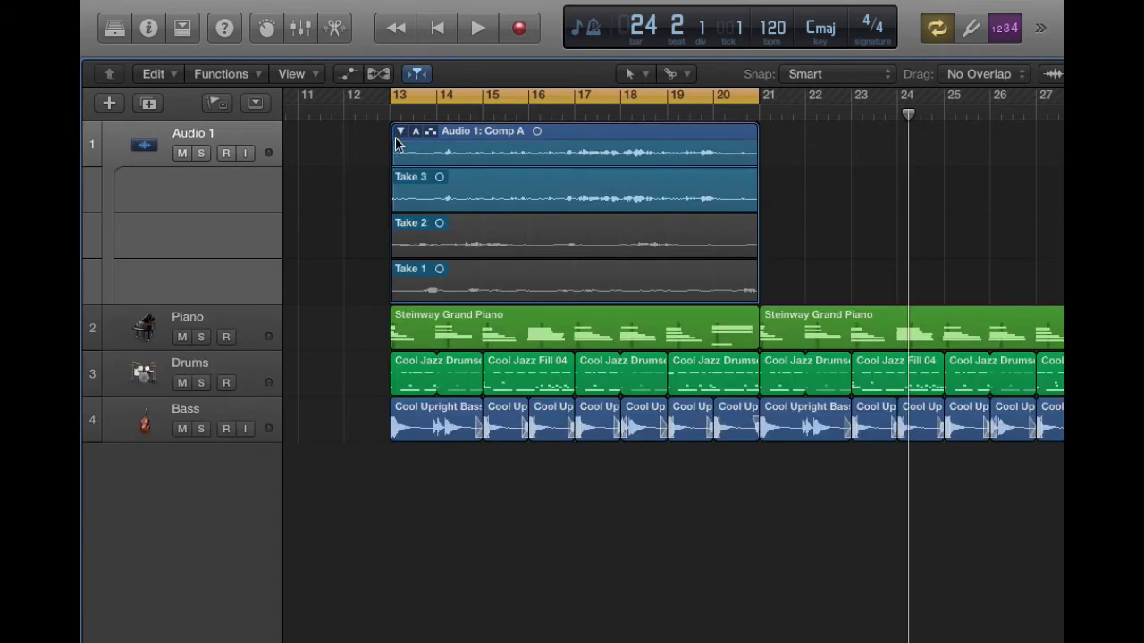
{"action": "left_click", "coordinate": [729, 272]}
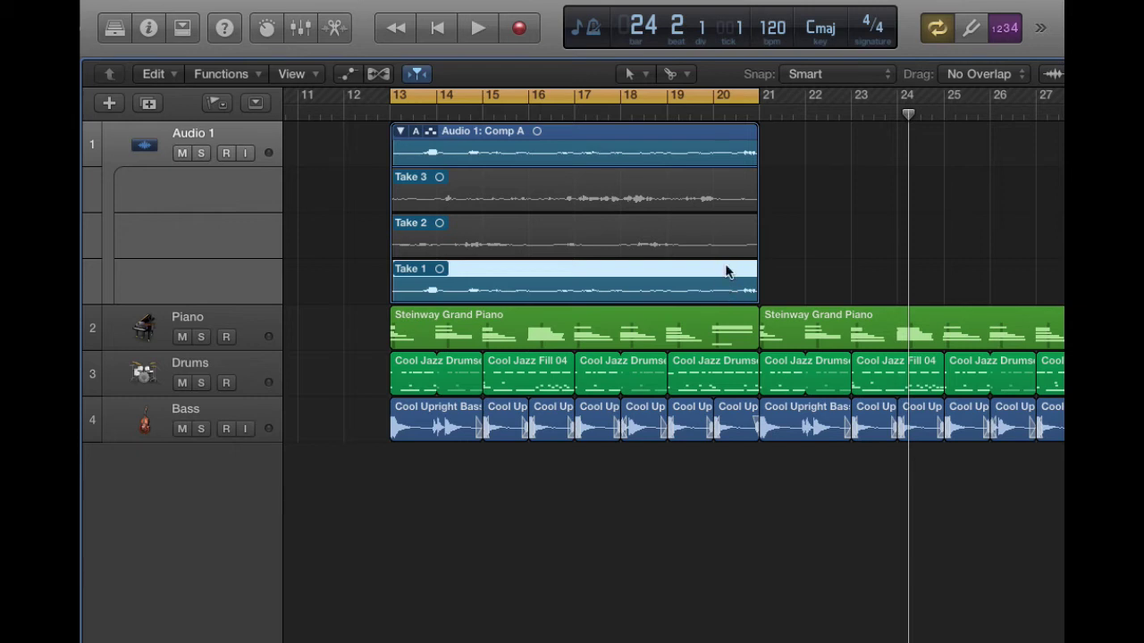
{"action": "key", "text": "alt+c"}
{"action": "left_click", "coordinate": [413, 344]}
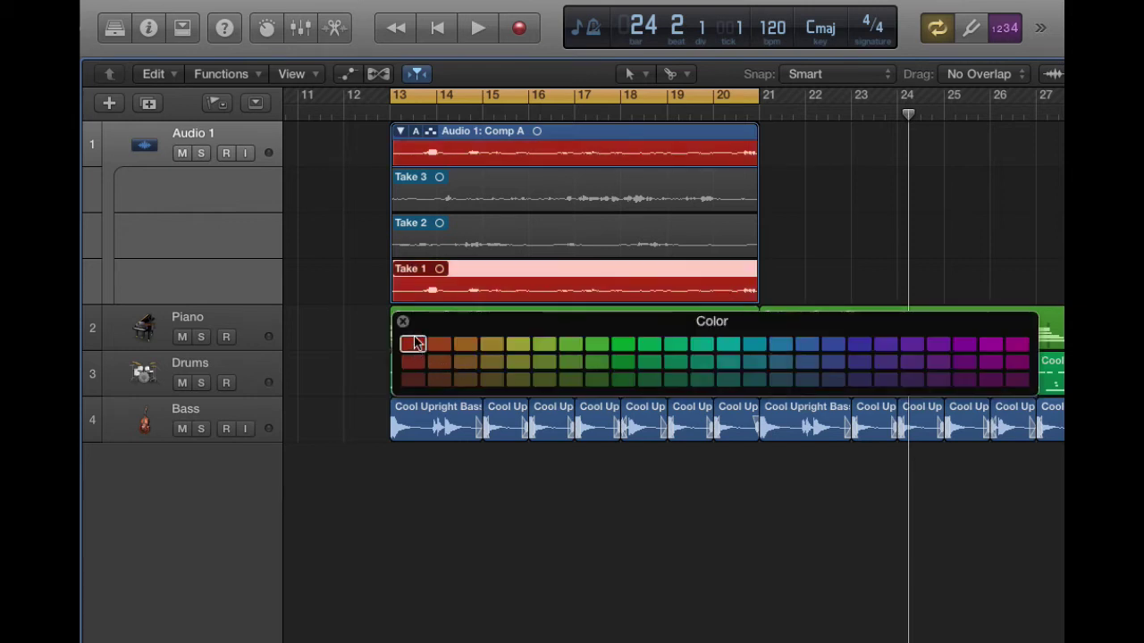
{"action": "left_click", "coordinate": [732, 224]}
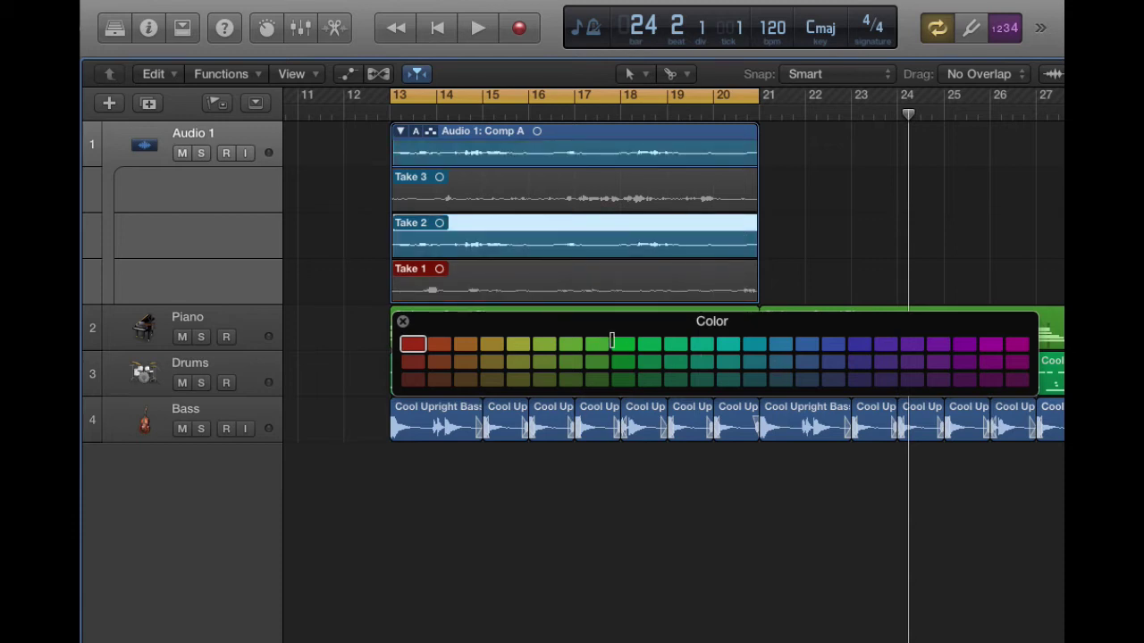
{"action": "left_click", "coordinate": [624, 345]}
{"action": "left_click", "coordinate": [740, 180]}
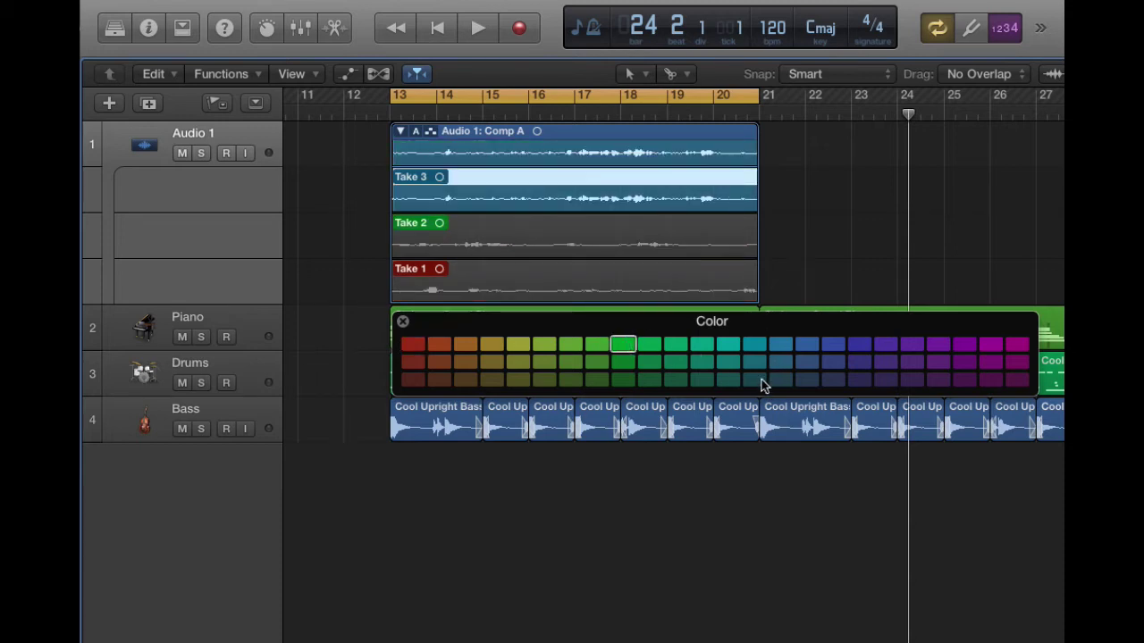
{"action": "left_click", "coordinate": [883, 345]}
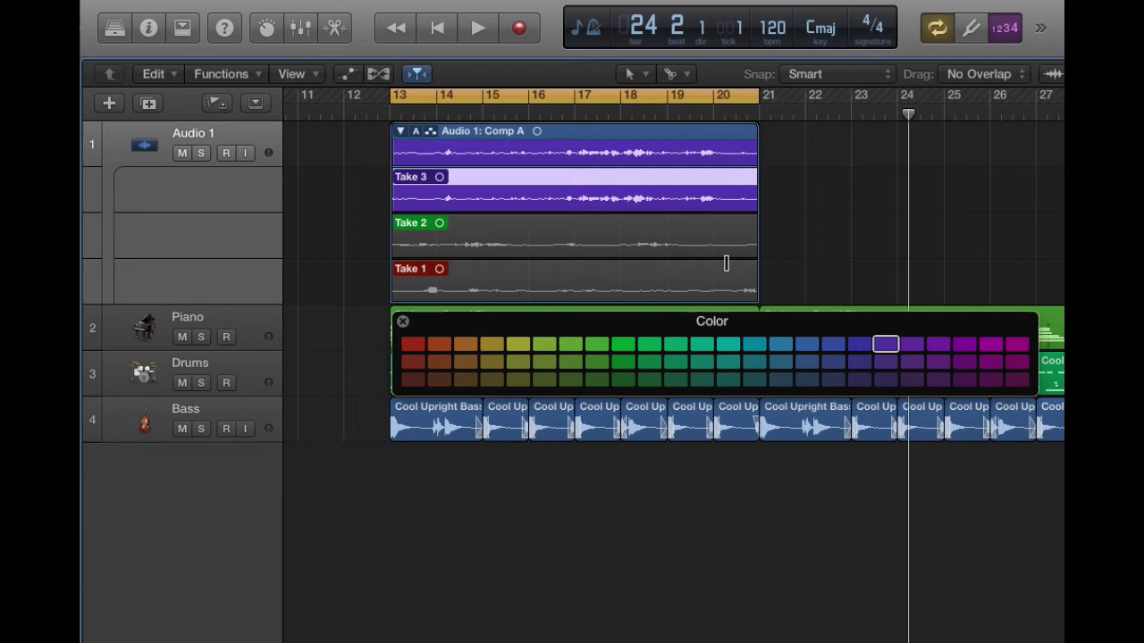
{"action": "left_click", "coordinate": [403, 325]}
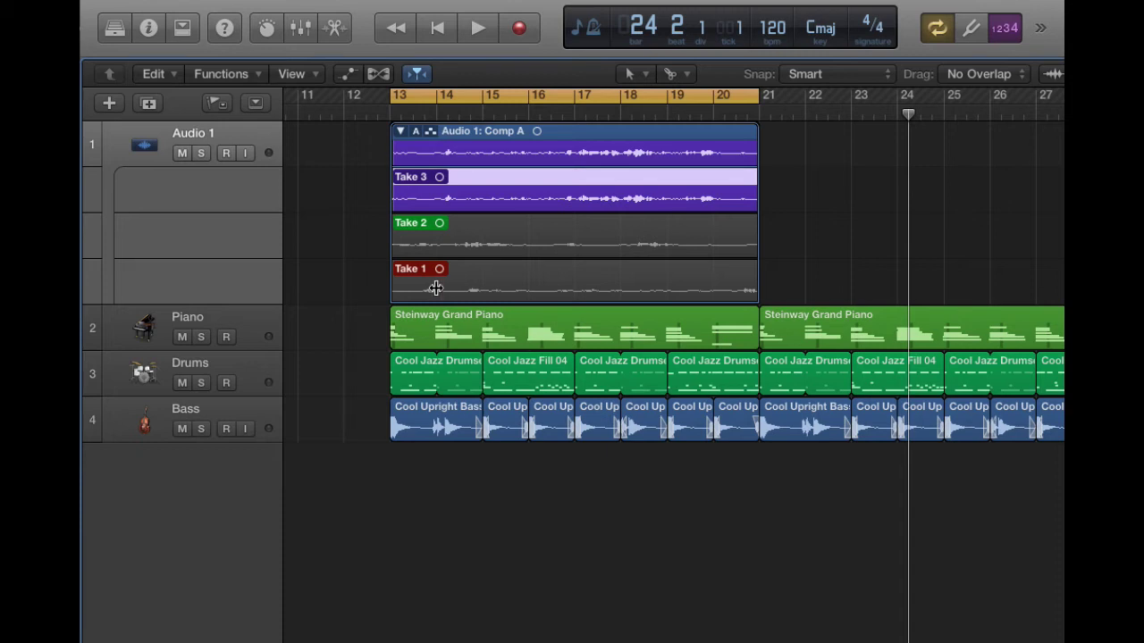
Swipe-comp Take 1 for bar 13, Take 2 for bars 14–16, then alternate Take 1, Take 3 and Take 2 through the end
{"action": "left_click_drag", "start_coordinate": [436, 287], "coordinate": [392, 288]}
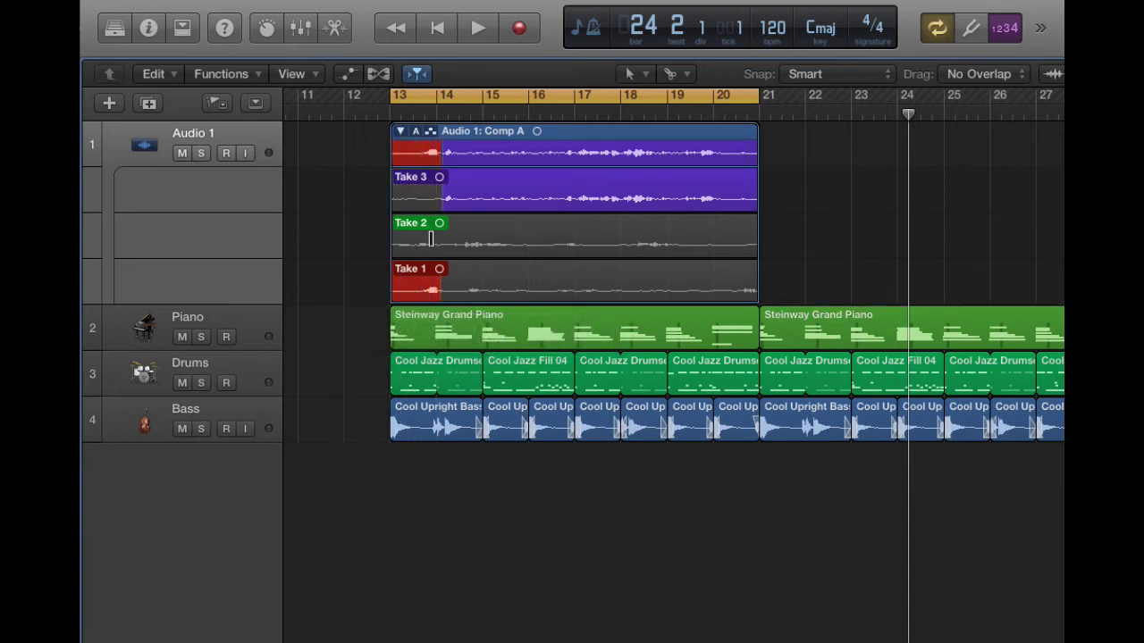
{"action": "left_click_drag", "start_coordinate": [429, 238], "coordinate": [522, 237]}
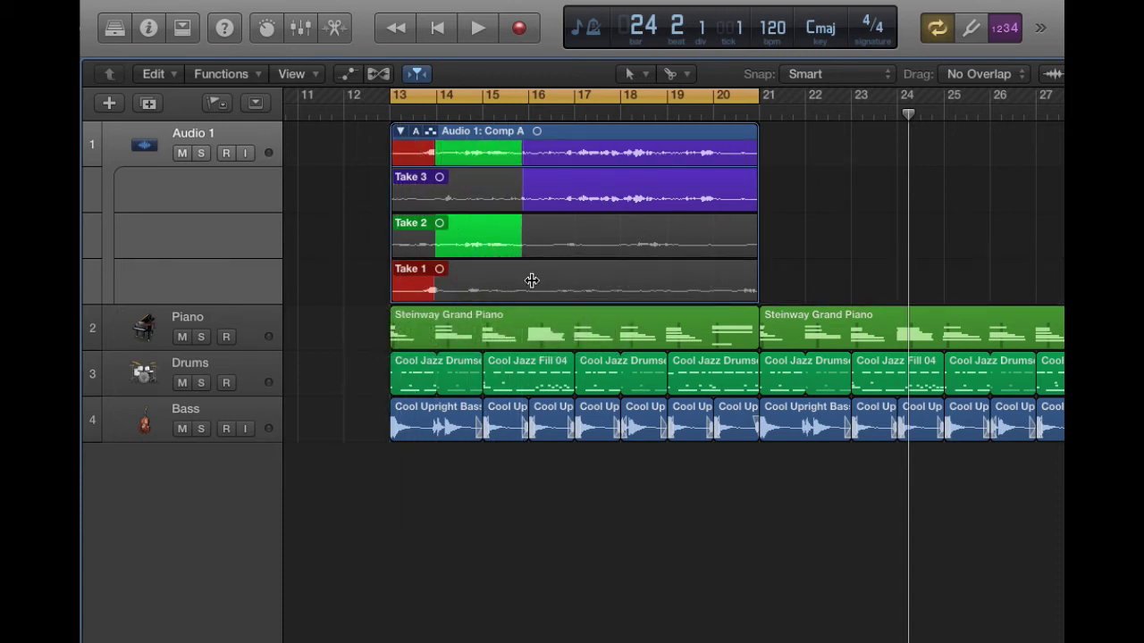
{"action": "left_click_drag", "start_coordinate": [521, 283], "coordinate": [555, 285]}
{"action": "left_click_drag", "start_coordinate": [554, 187], "coordinate": [616, 197]}
{"action": "left_click_drag", "start_coordinate": [610, 236], "coordinate": [712, 286]}
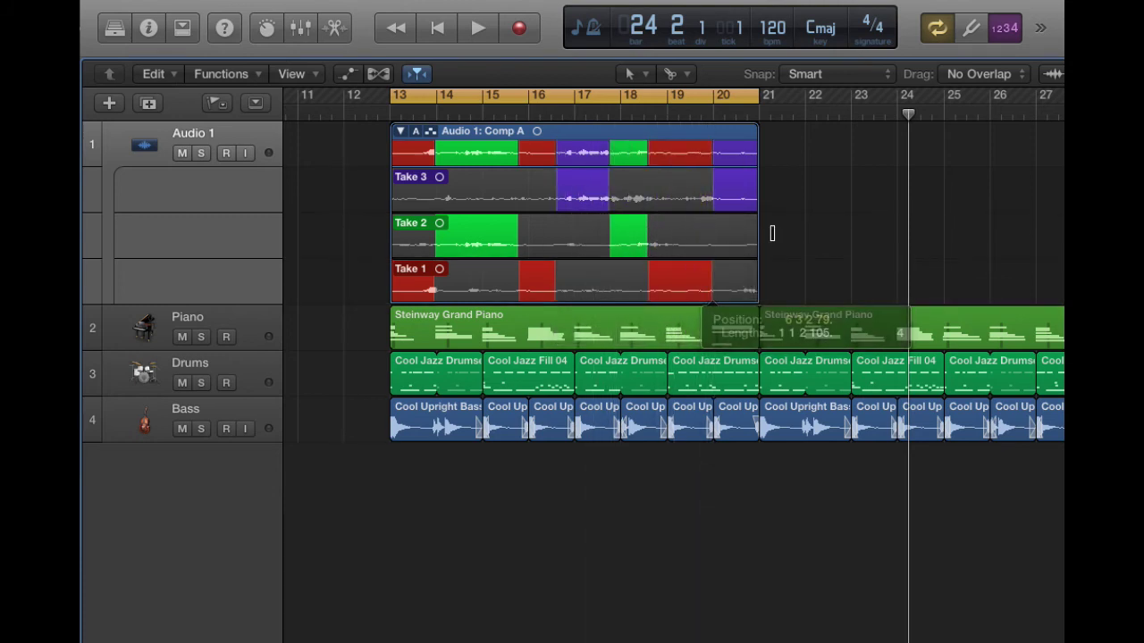
{"action": "left_click_drag", "start_coordinate": [711, 232], "coordinate": [803, 253]}
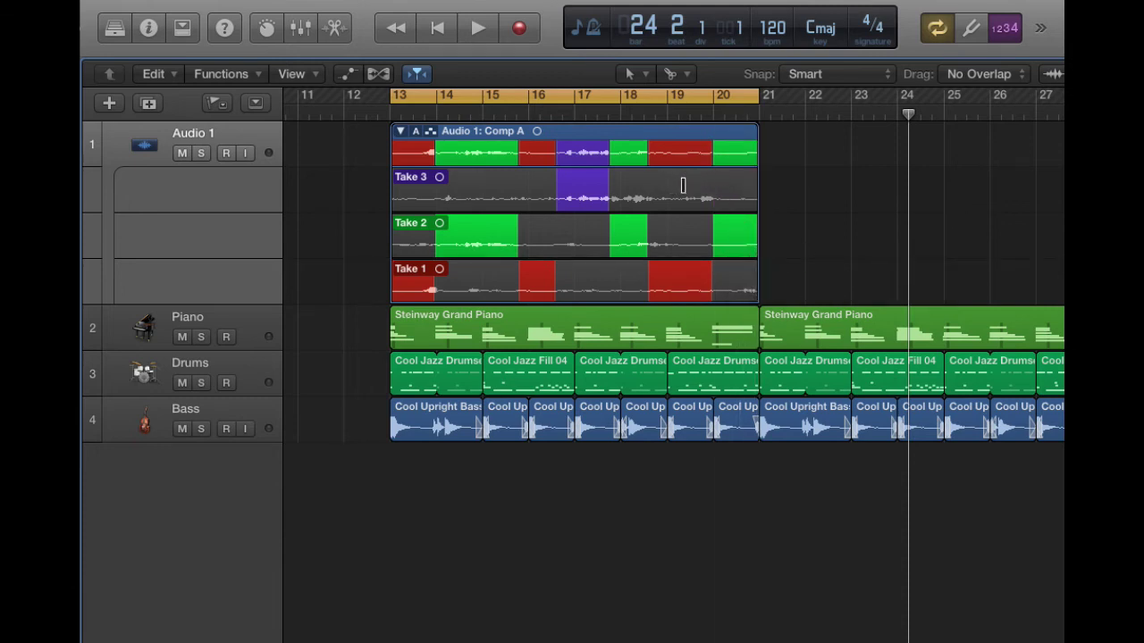
Add a Take 3 section near bar 19, shift it earlier, and extend Take 1 into bar 20
{"action": "left_click_drag", "start_coordinate": [683, 185], "coordinate": [708, 185]}
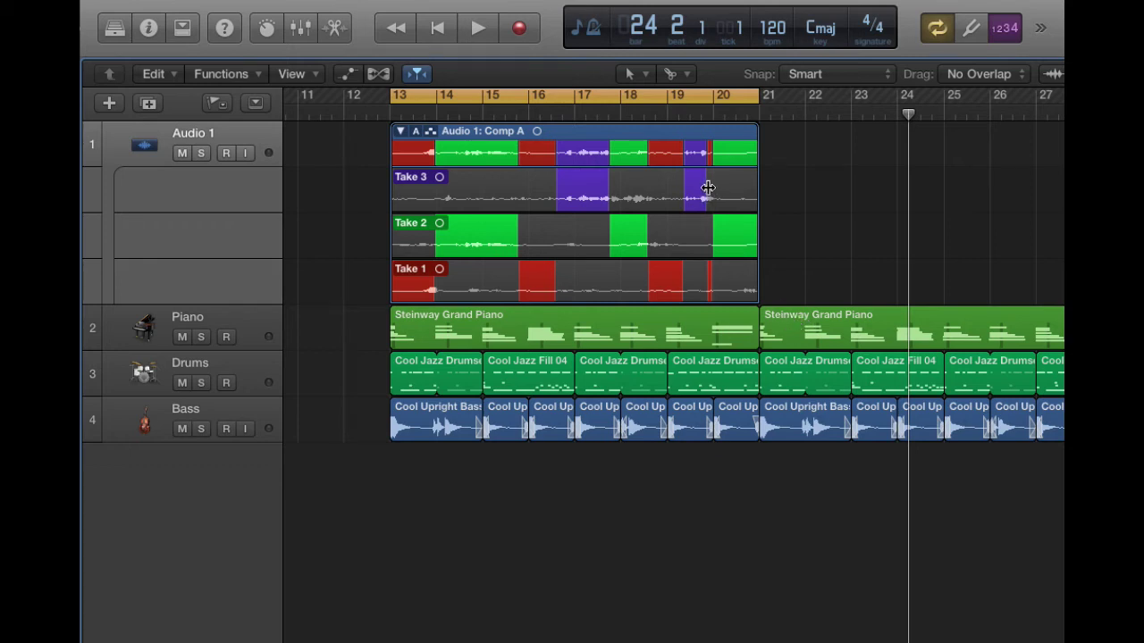
{"action": "left_click_drag", "start_coordinate": [708, 188], "coordinate": [673, 186]}
{"action": "left_click_drag", "start_coordinate": [713, 274], "coordinate": [728, 277]}
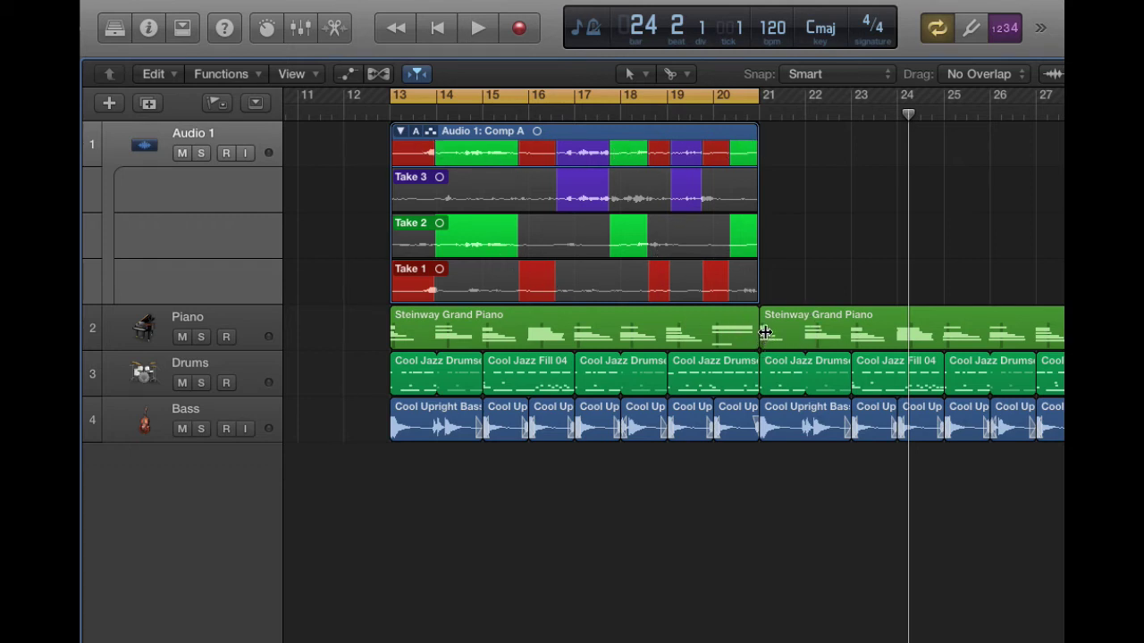
{"action": "key", "text": "space"}
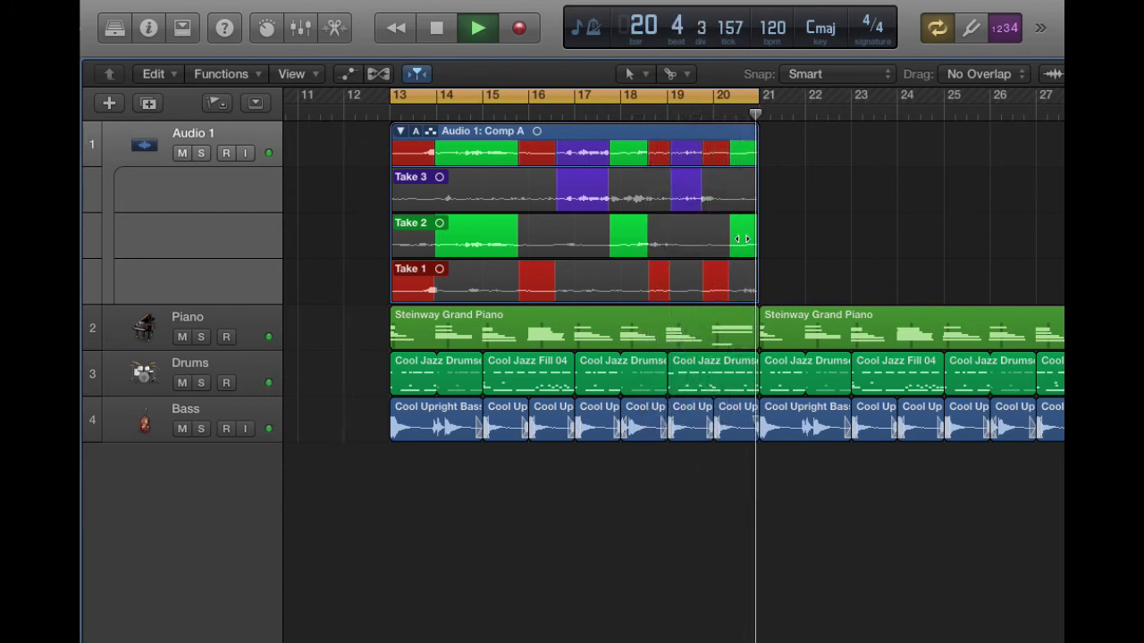
{"action": "key", "text": "space"}
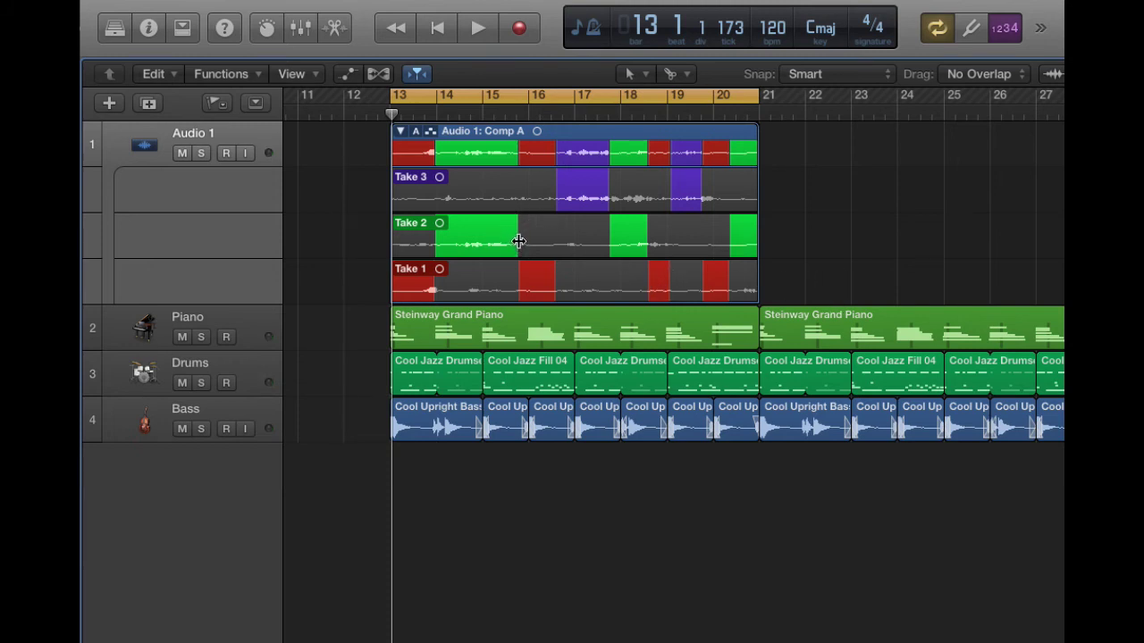
Stretch the Take 1 section across bars 15–17 and set bar 17 to Take 3
{"action": "left_click_drag", "start_coordinate": [519, 241], "coordinate": [495, 245]}
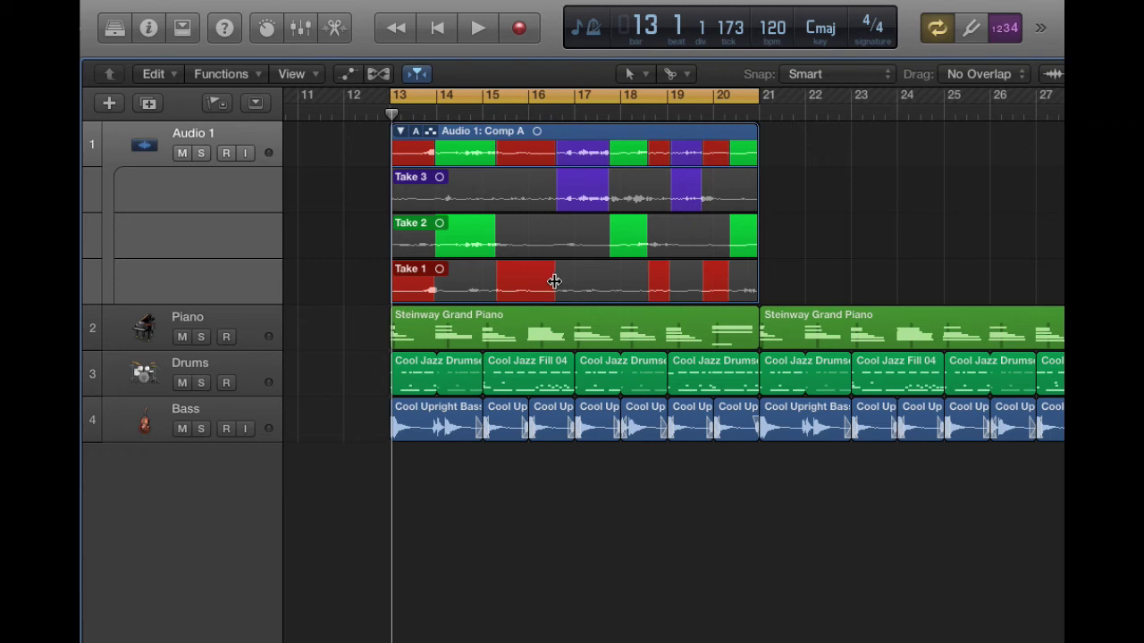
{"action": "left_click_drag", "start_coordinate": [554, 282], "coordinate": [587, 259]}
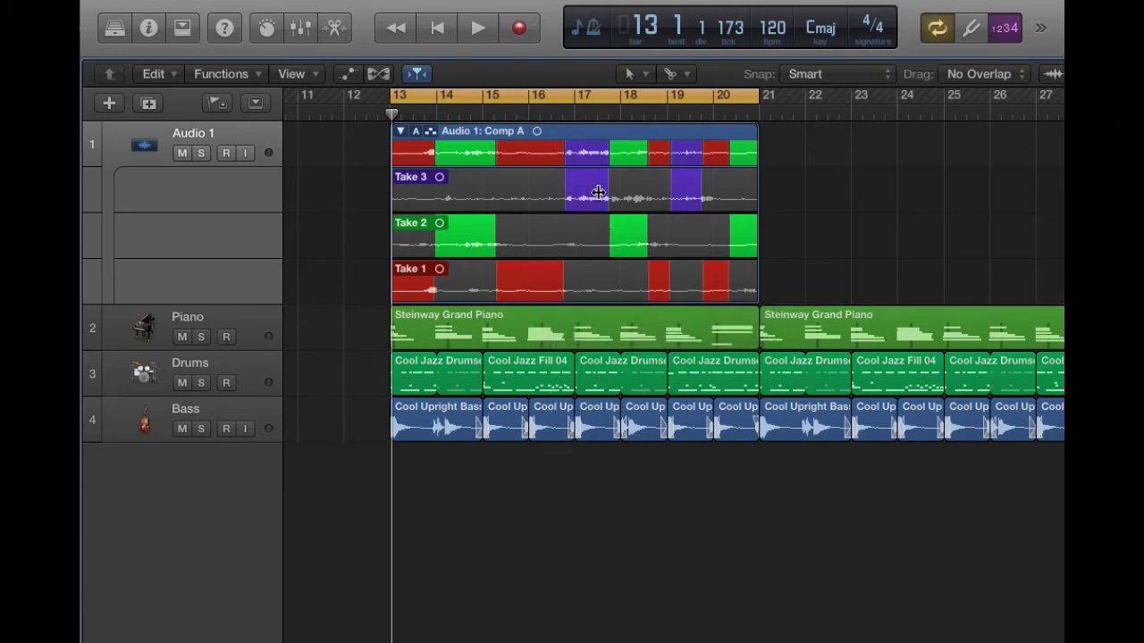
{"action": "left_click", "coordinate": [587, 234]}
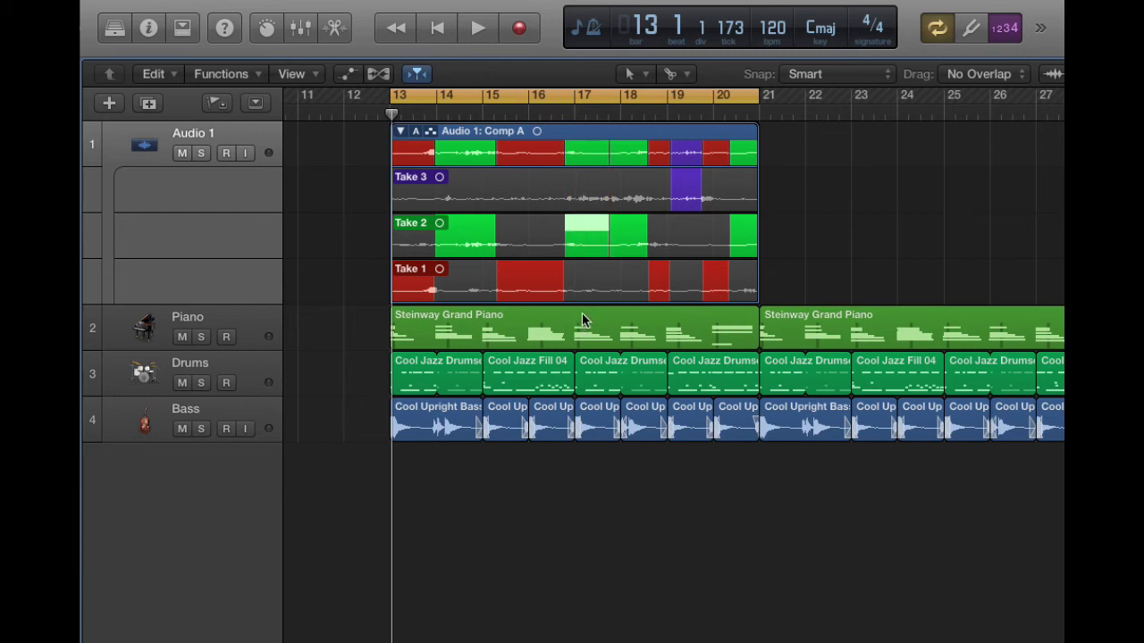
{"action": "left_click", "coordinate": [586, 283]}
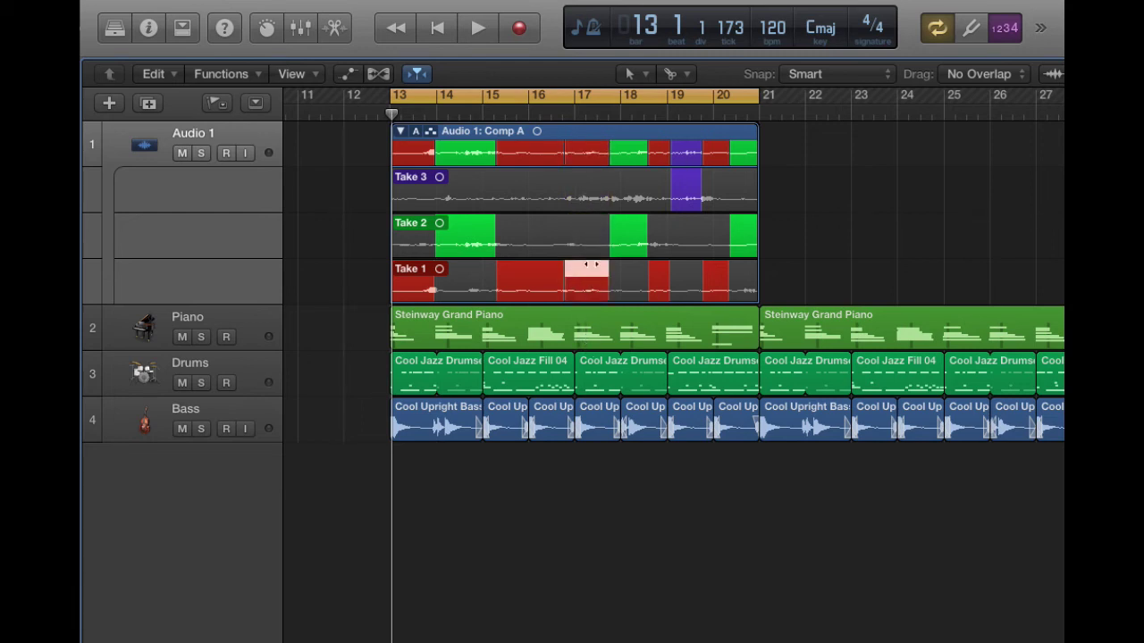
{"action": "left_click", "coordinate": [588, 235]}
{"action": "left_click", "coordinate": [590, 193]}
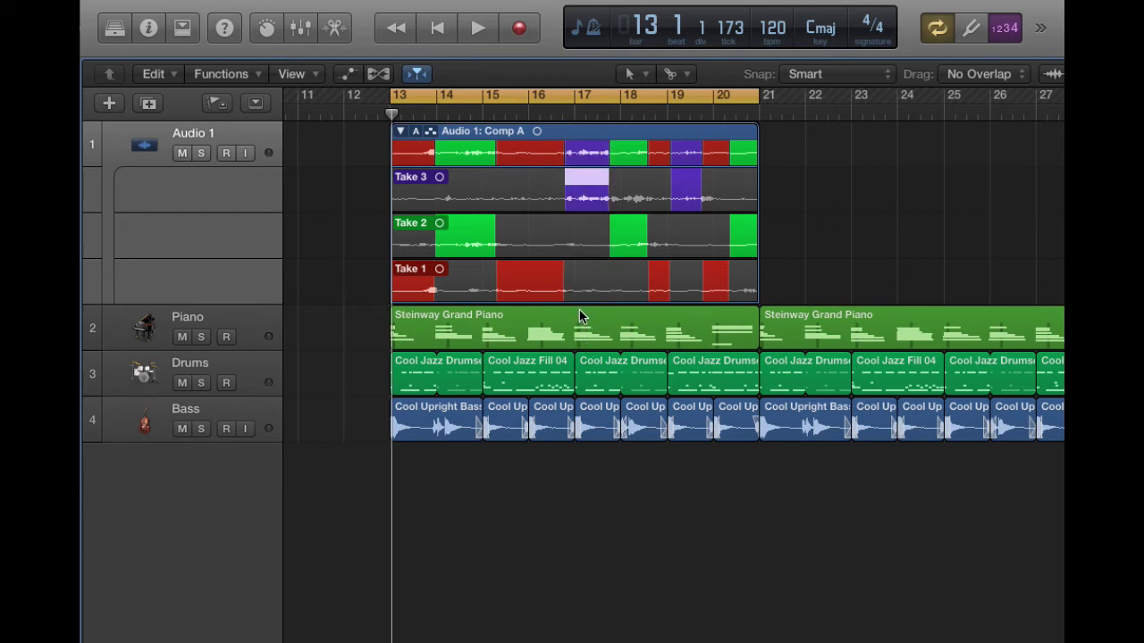
Use Take 3 for the section near bar 18.5 and Take 2 near bar 19.5
{"action": "left_click", "coordinate": [658, 186]}
{"action": "left_click", "coordinate": [659, 232]}
{"action": "left_click", "coordinate": [659, 282]}
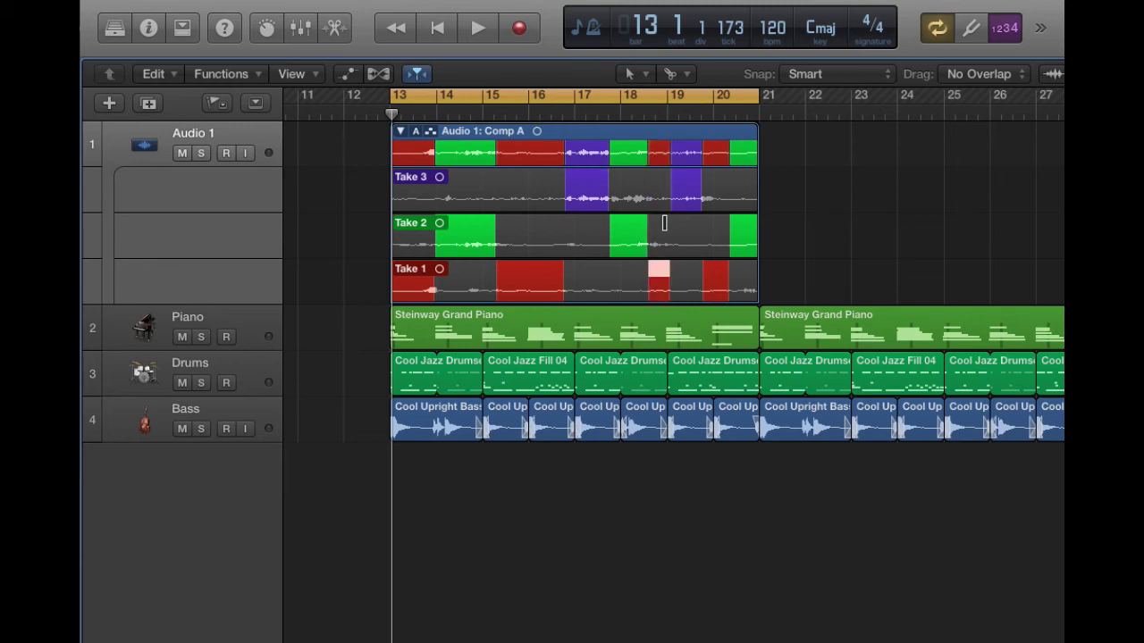
{"action": "left_click", "coordinate": [660, 219]}
{"action": "left_click", "coordinate": [660, 186]}
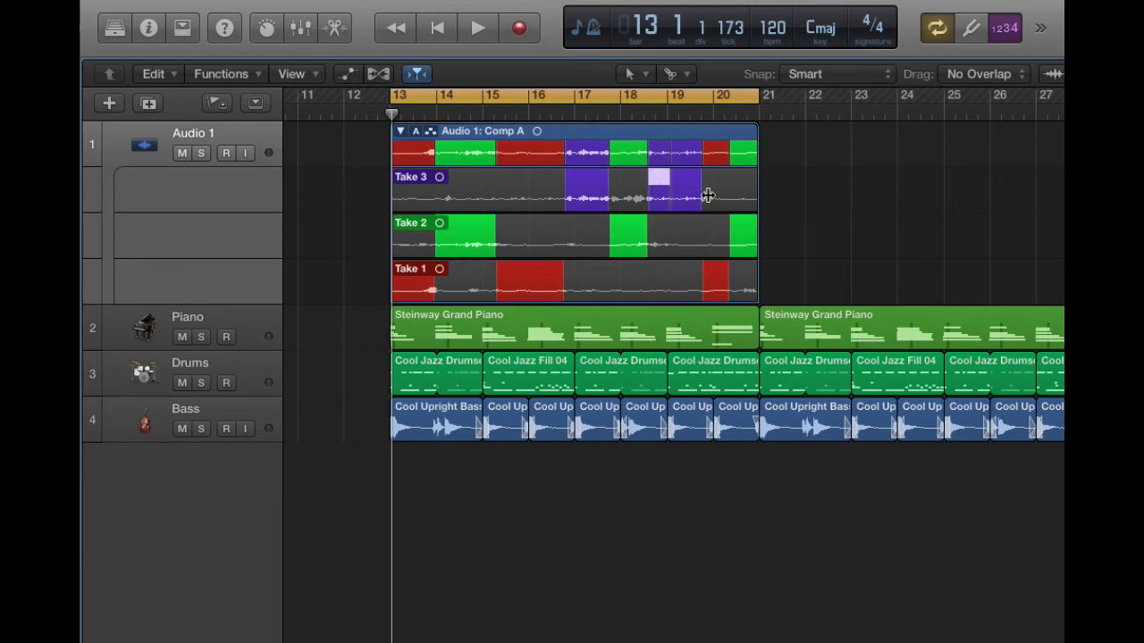
{"action": "left_click", "coordinate": [685, 236]}
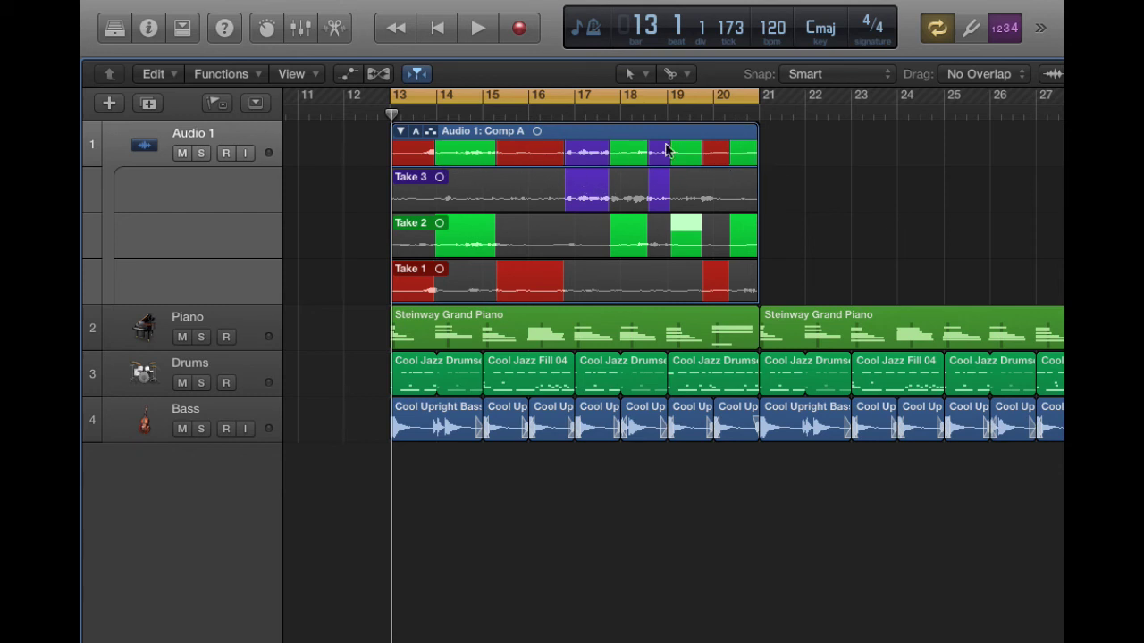
Export the active Comp A from the take folder menu to a new Audio 2 track
{"action": "left_click", "coordinate": [416, 131]}
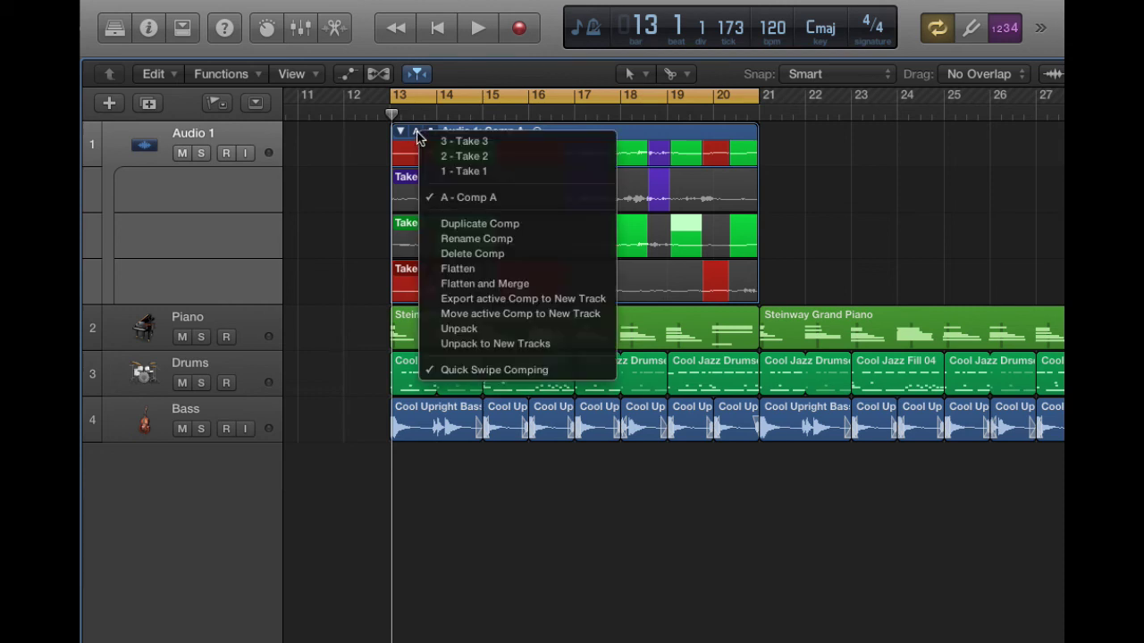
{"action": "left_click", "coordinate": [461, 300]}
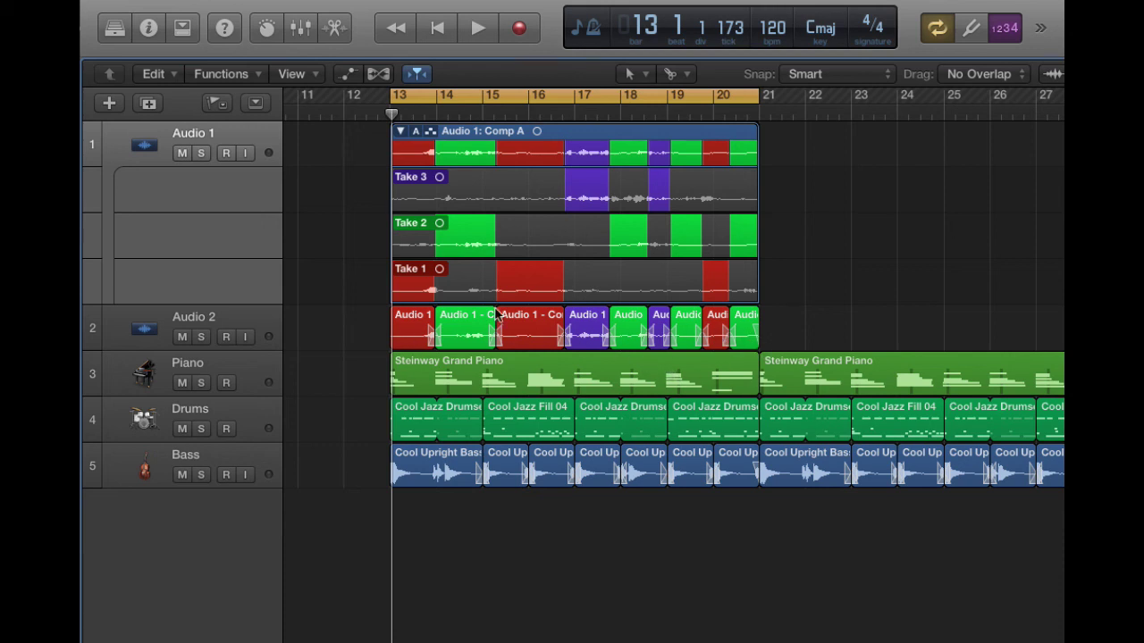
Rubber-band select every comp region across bars 13–20 on Audio 2
{"action": "left_click_drag", "start_coordinate": [371, 325], "coordinate": [775, 340]}
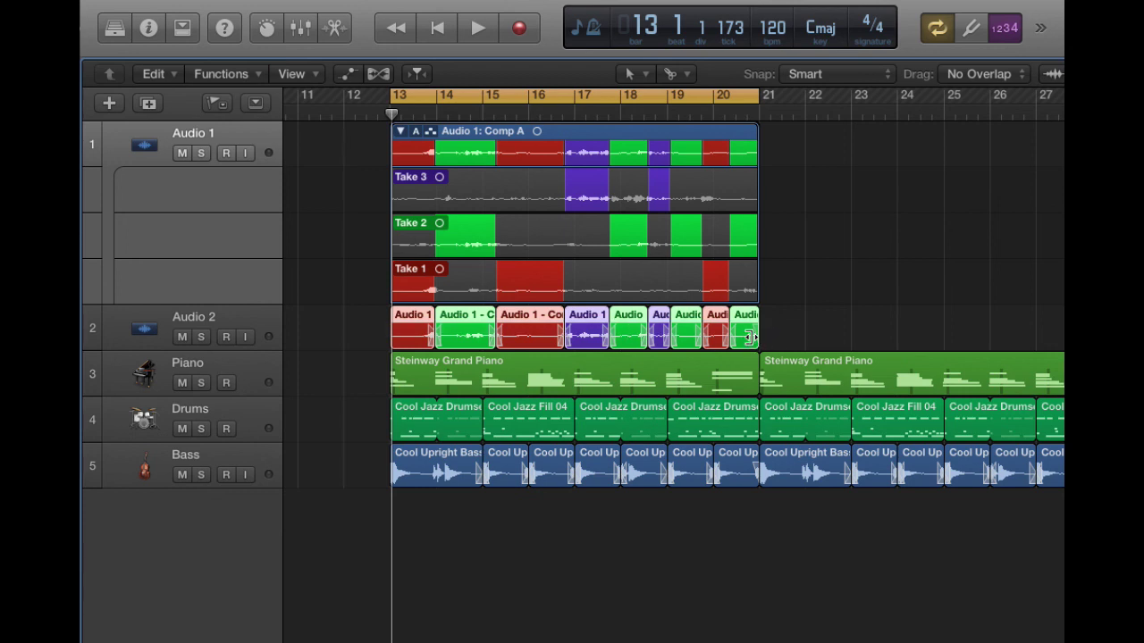